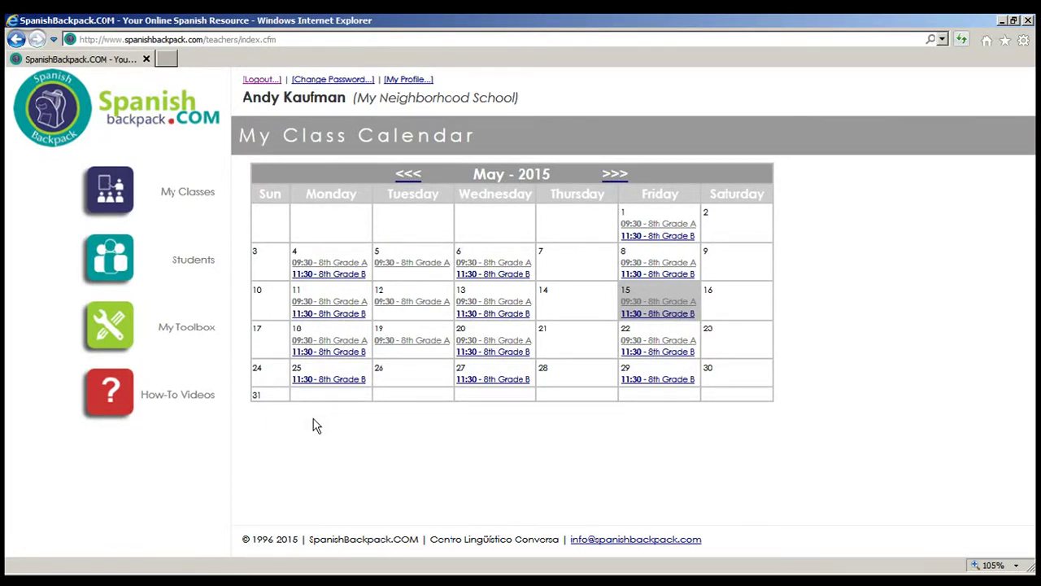
- Start a new writing assignment for class 8th Grade A and name it "El fin de semana pasado"
click(190, 213)
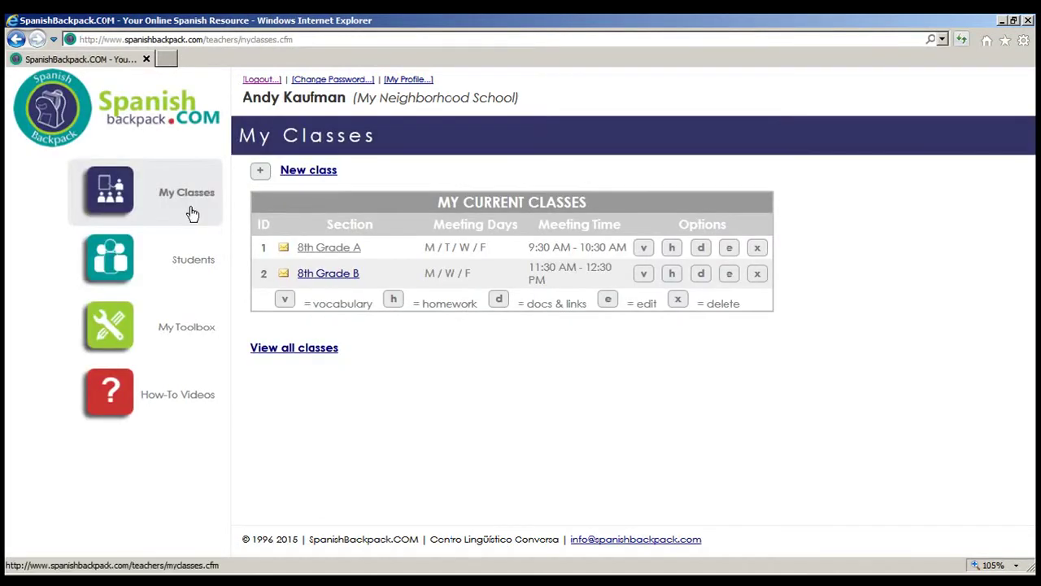
click(672, 249)
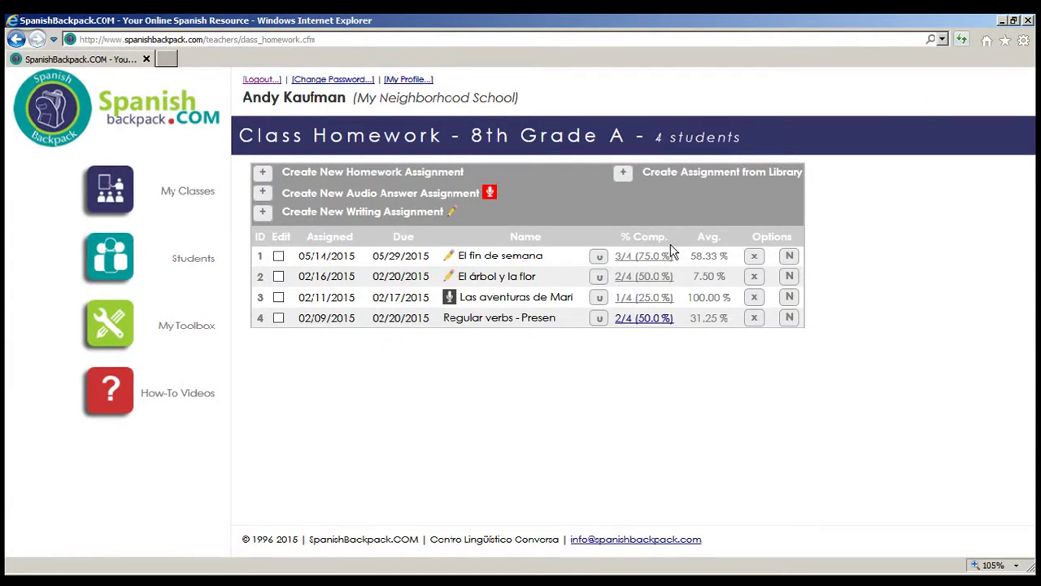
click(389, 215)
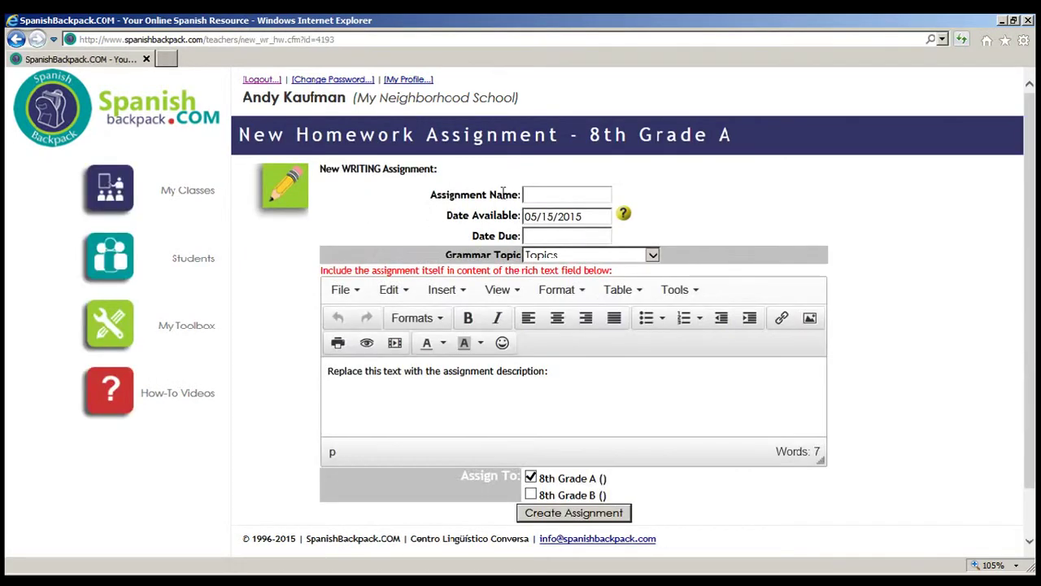
click(528, 192)
text(El fin de sema)
text(na pasado)
- Set the assignment's due date to 05/22/2015 and its grammar topic to "Preterite Tense of Regular Verbs"
click(575, 220)
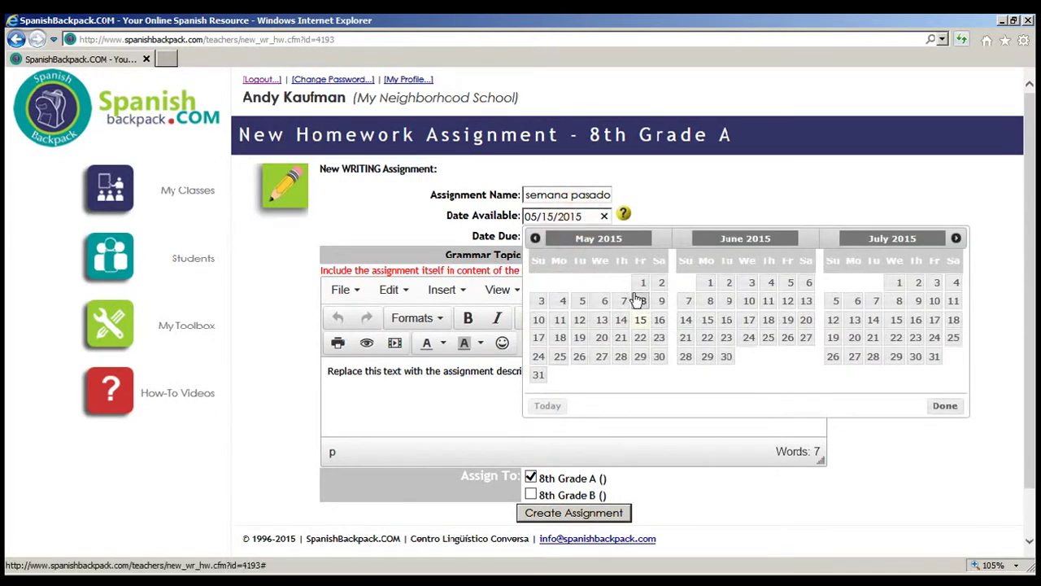
click(647, 214)
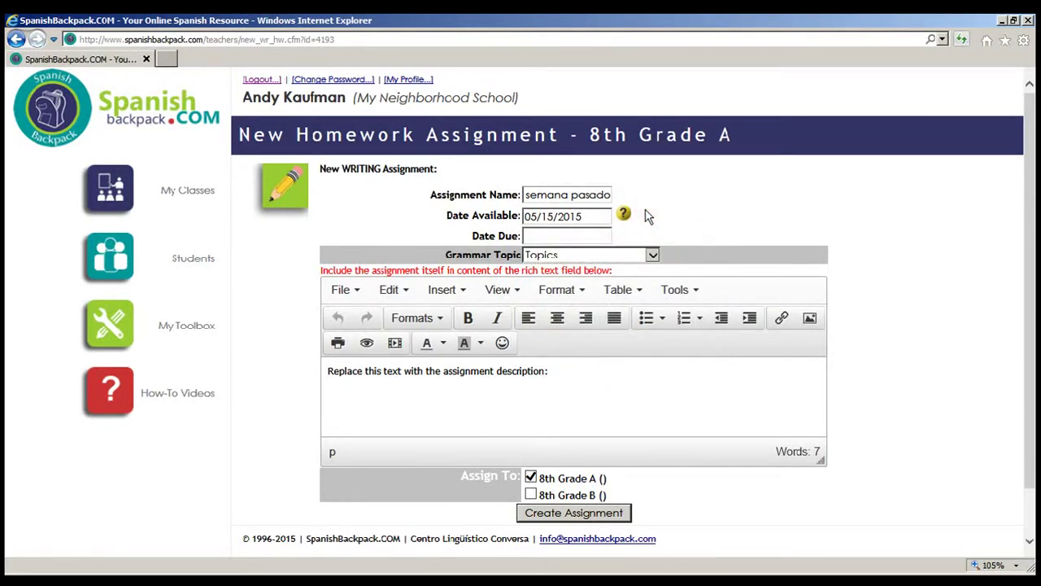
click(593, 236)
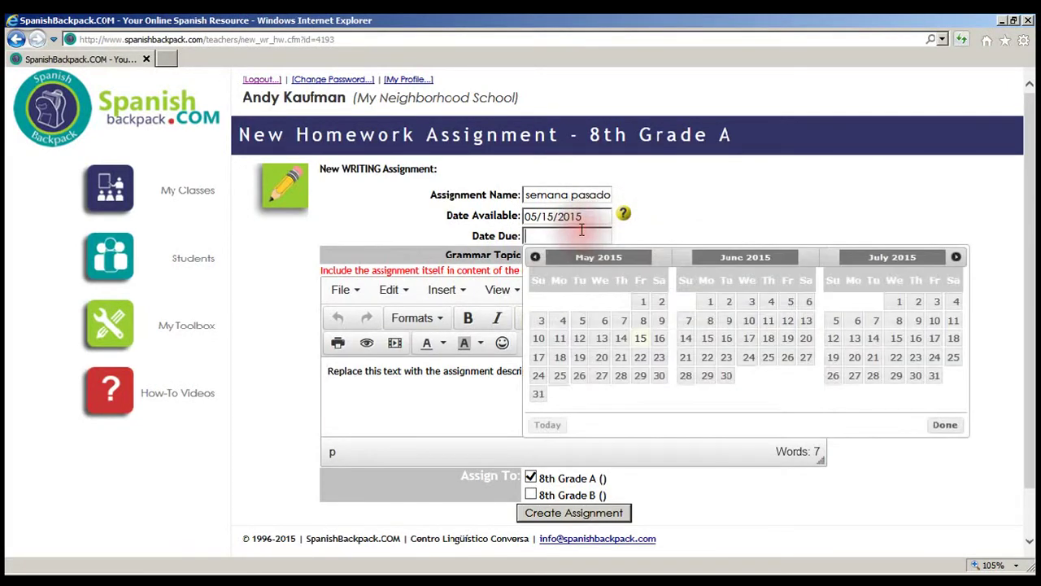
click(639, 357)
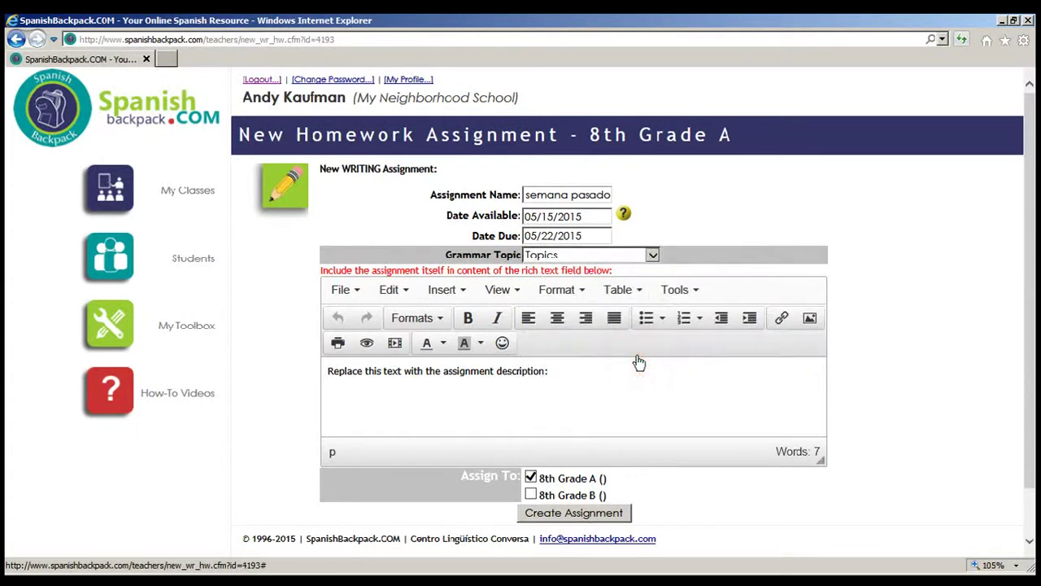
click(579, 256)
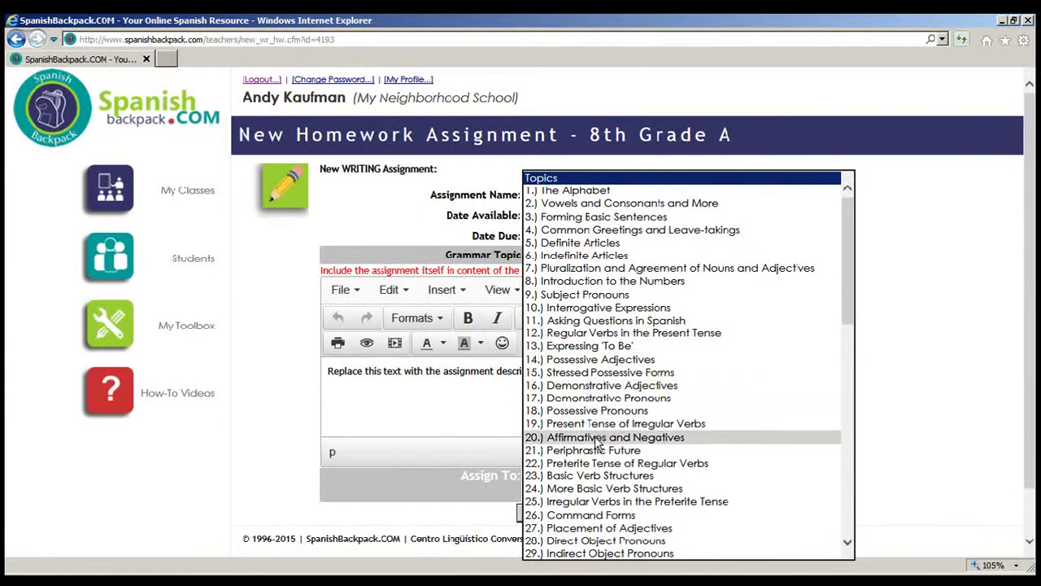
click(594, 463)
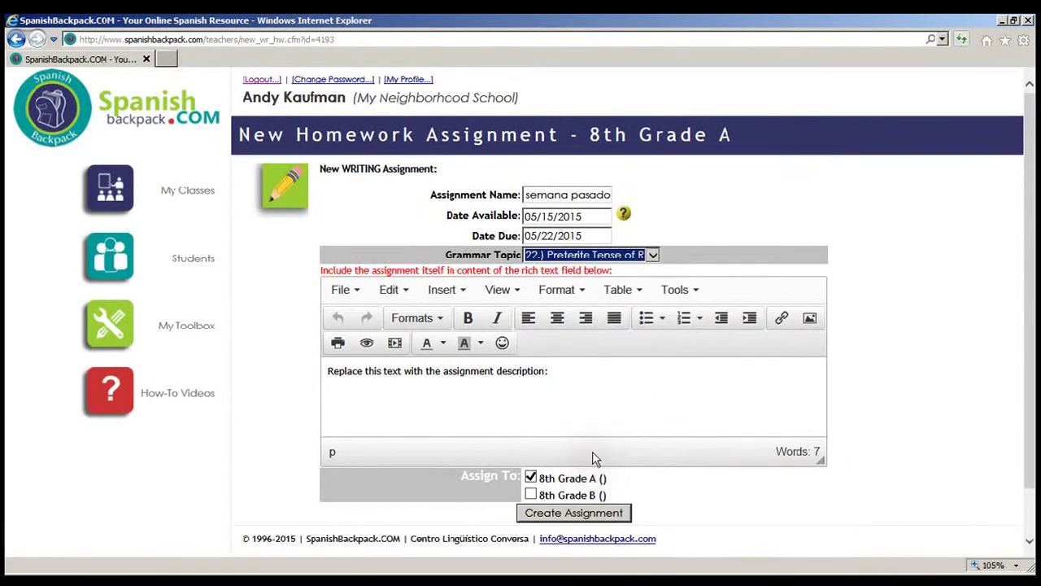
- Replace the placeholder description with "Por favor describa lo que hizo el fin de semana pasado."
click(596, 381)
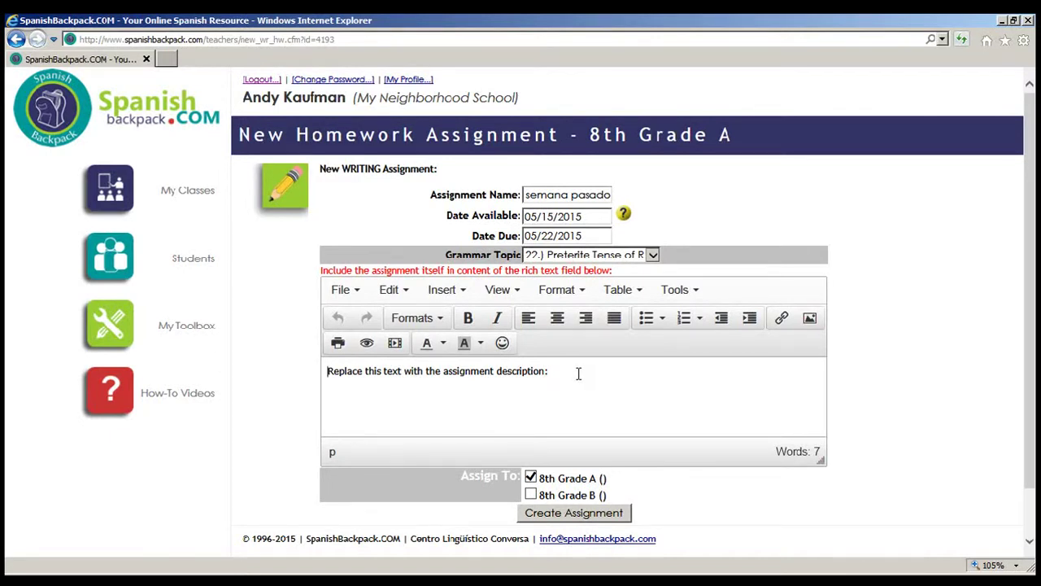
drag(578, 375, 330, 371)
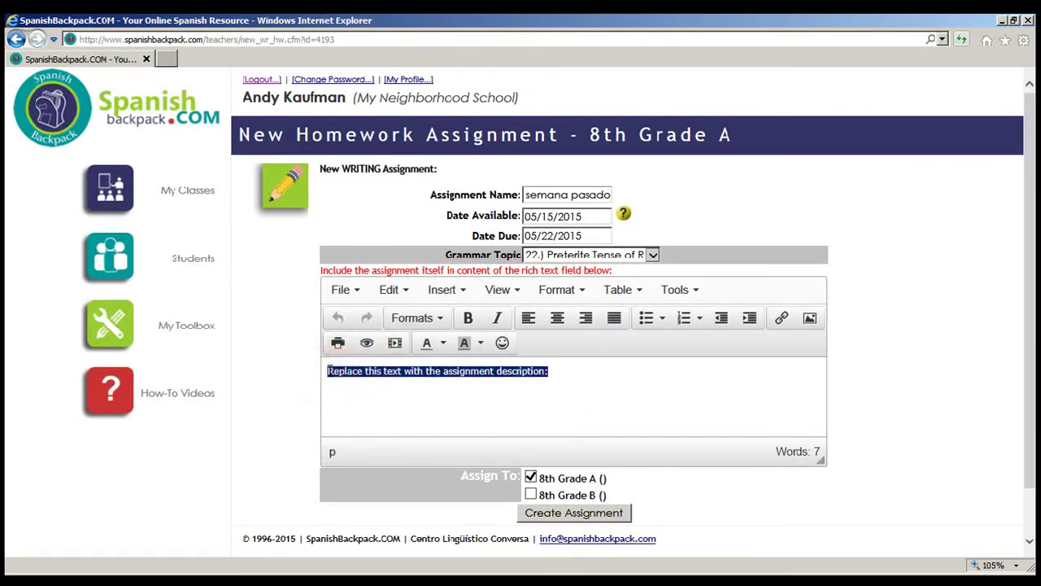
text(Por favor describa lo que hizo el fin de semana pasado.)
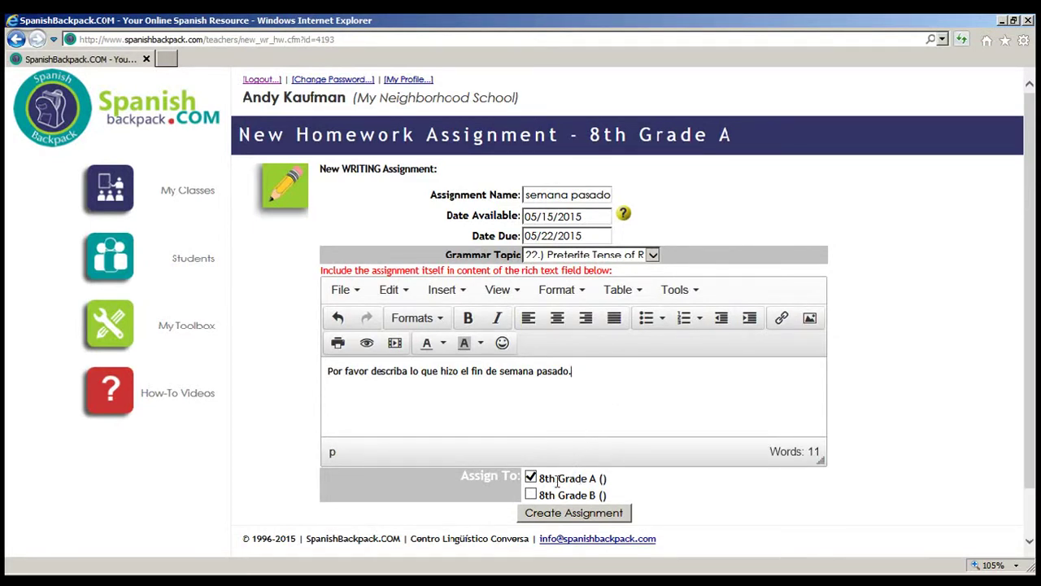
- Create and confirm the writing assignment for 8th Grade A, declining to notify the students by email
click(567, 515)
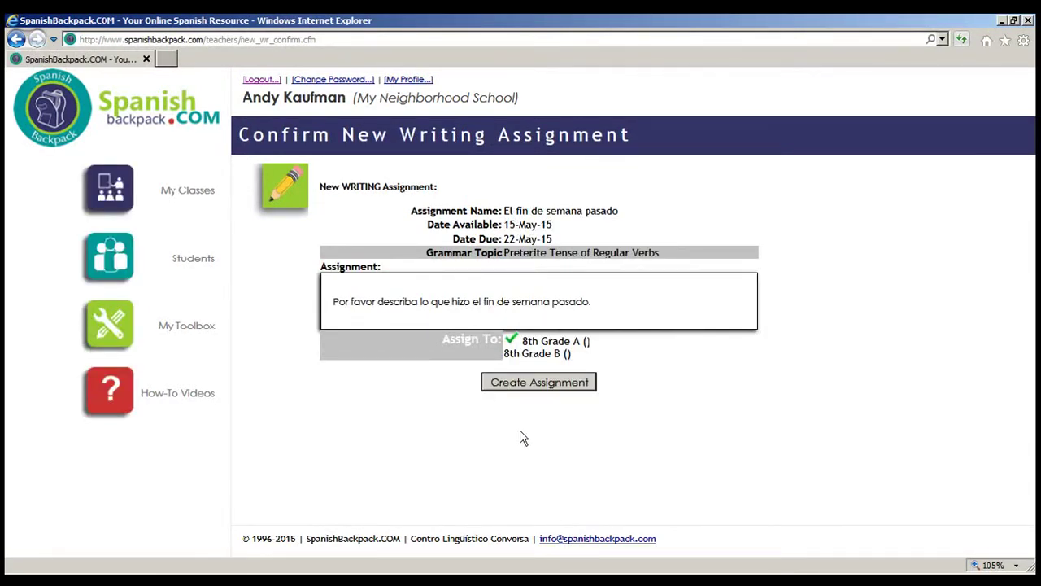
click(539, 382)
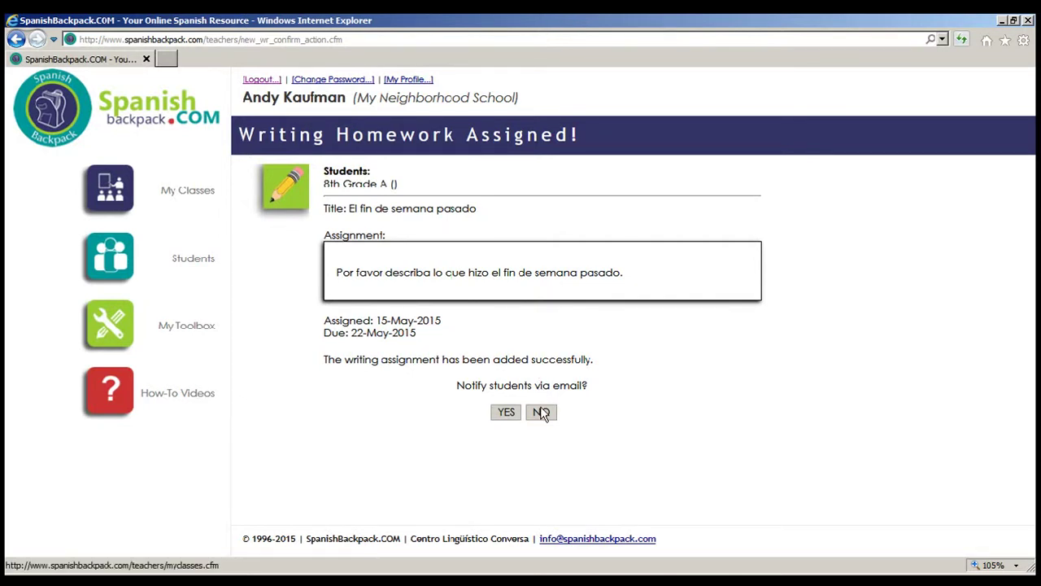
click(540, 412)
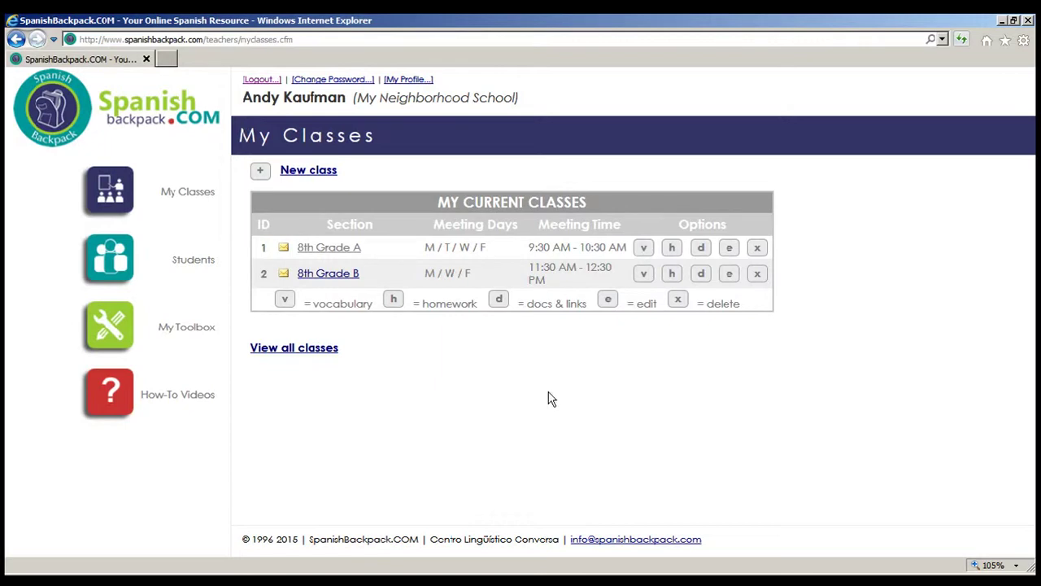
- Open the first listed student's "El fin de semana" submission from the 8th Grade A homework for editing and grading
click(672, 249)
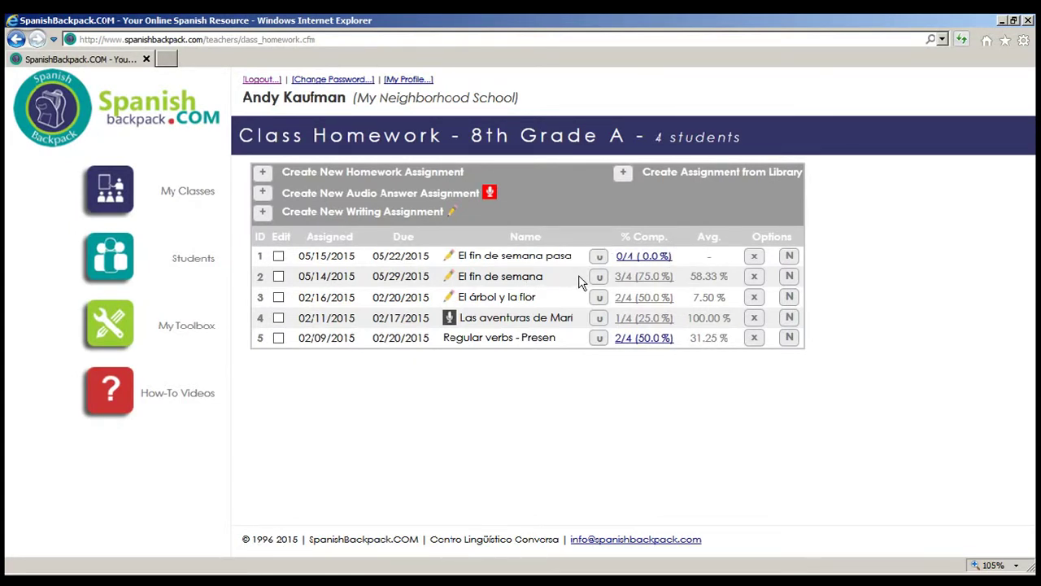
click(637, 276)
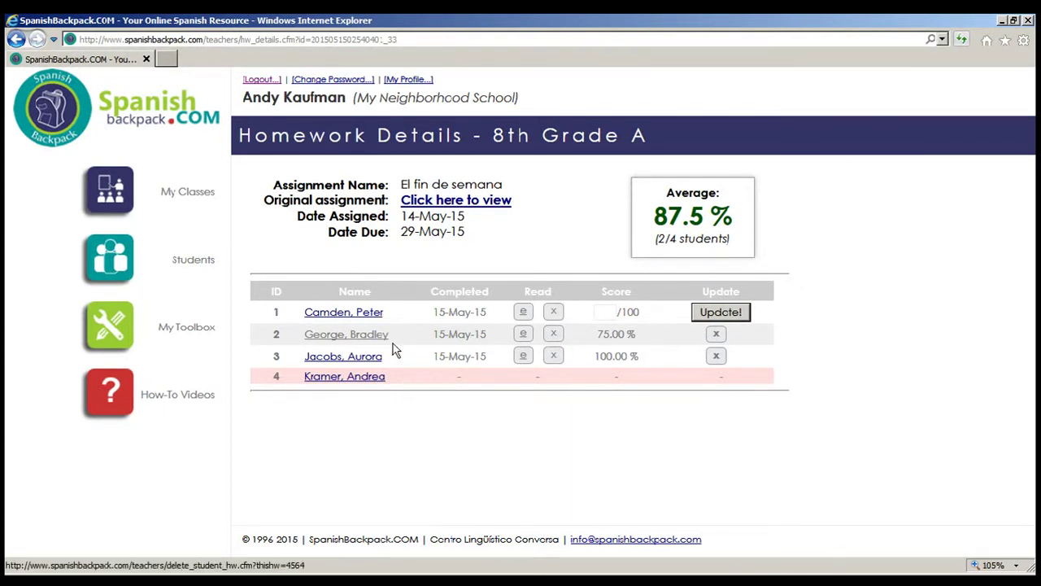
click(524, 316)
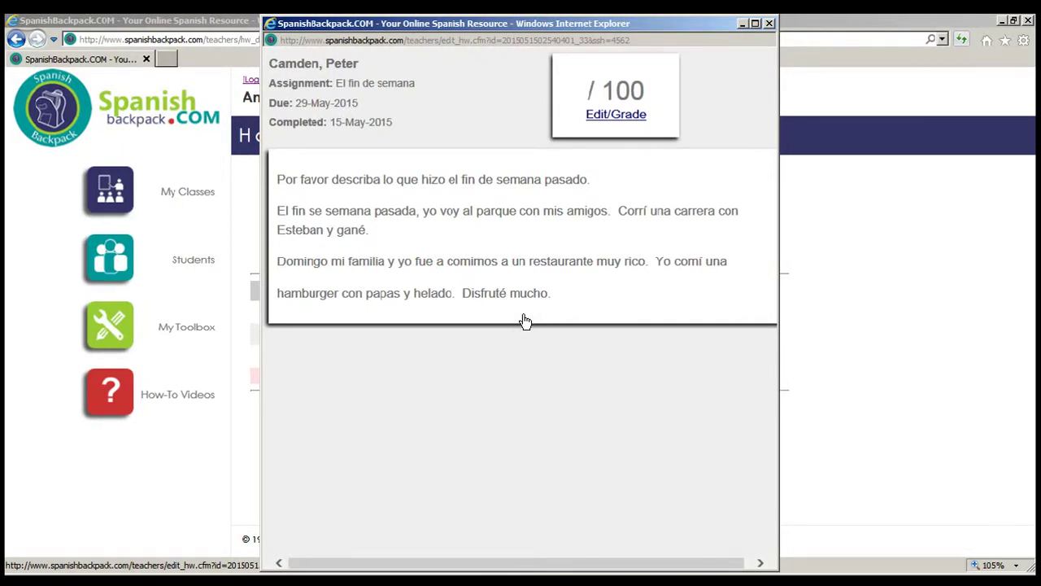
click(609, 120)
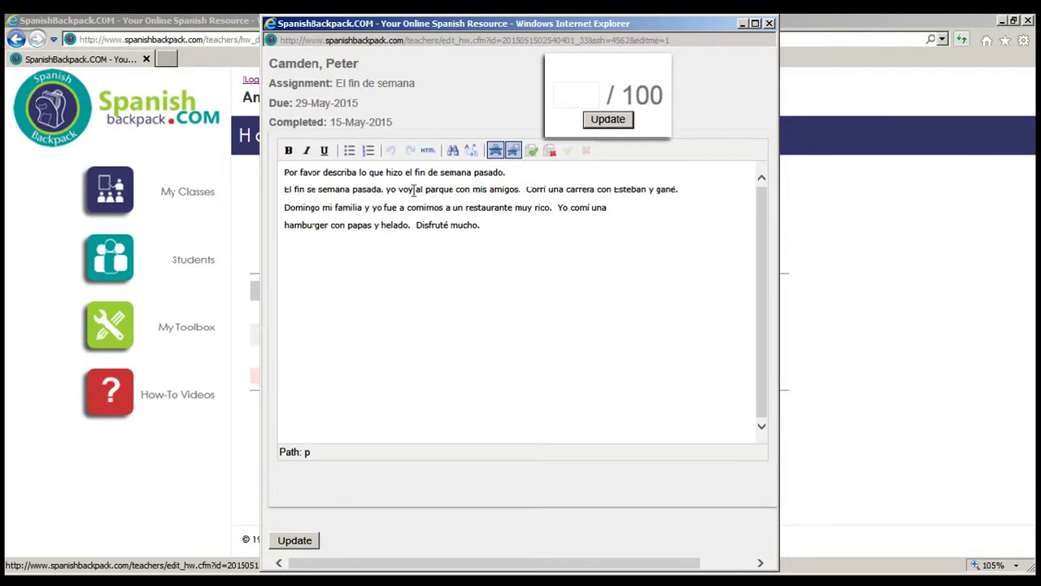
- Correct the essay's opening sentence by replacing "pasada" with "pasado" and "voy" with "fui"
double_click(380, 189)
text(pas)
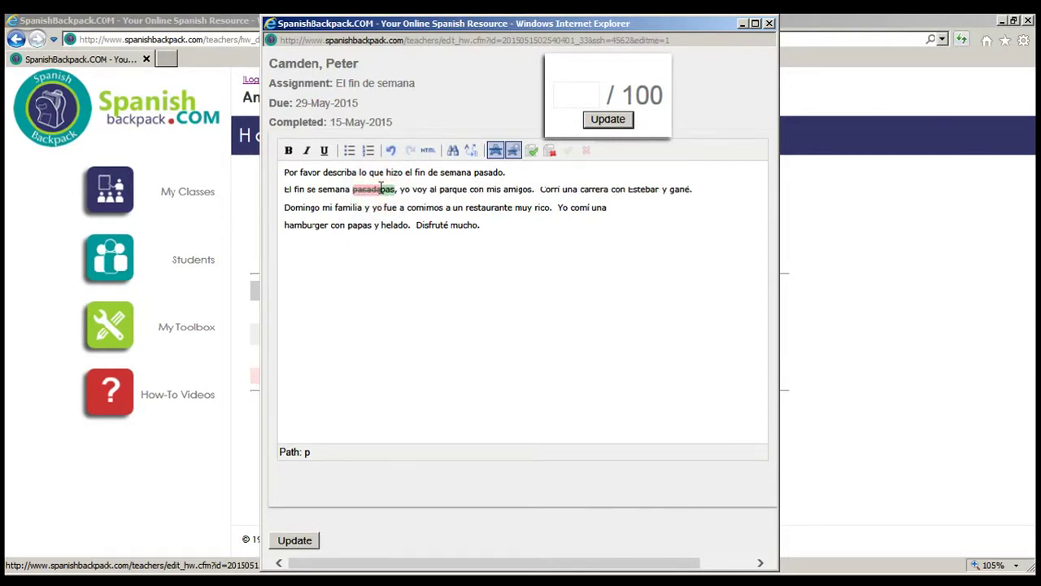
text(ado)
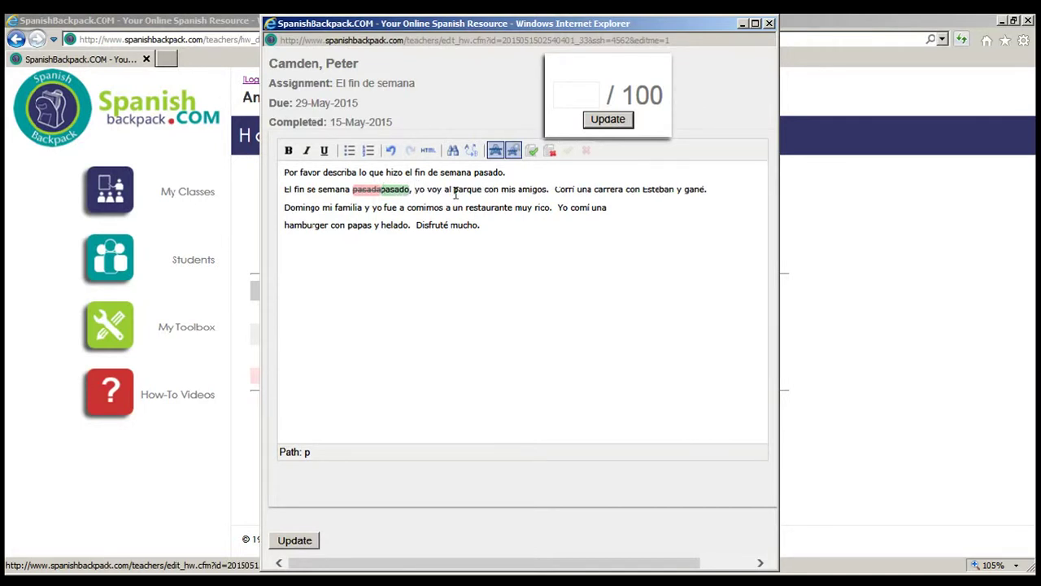
double_click(434, 190)
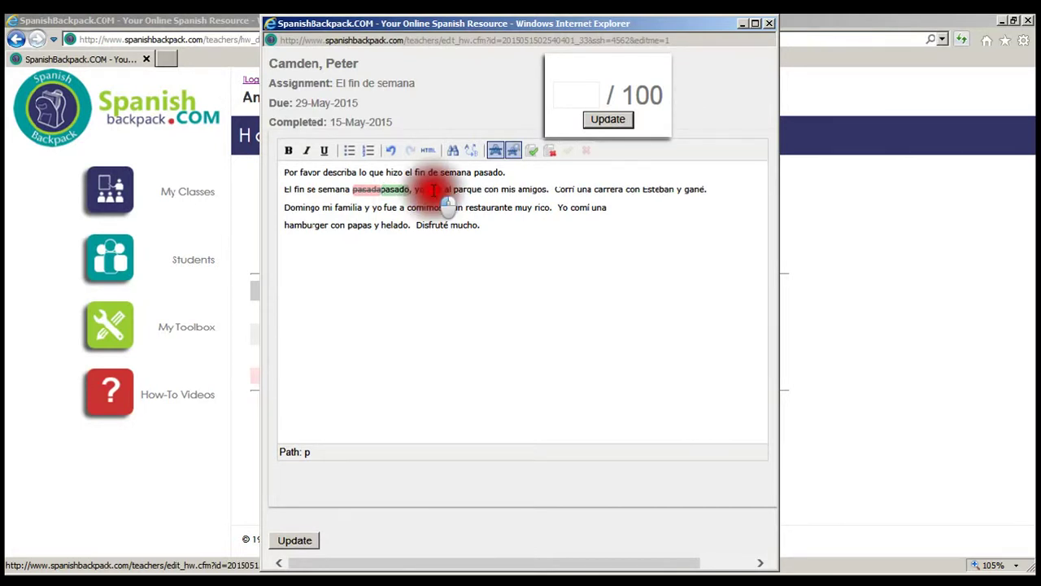
text(fui)
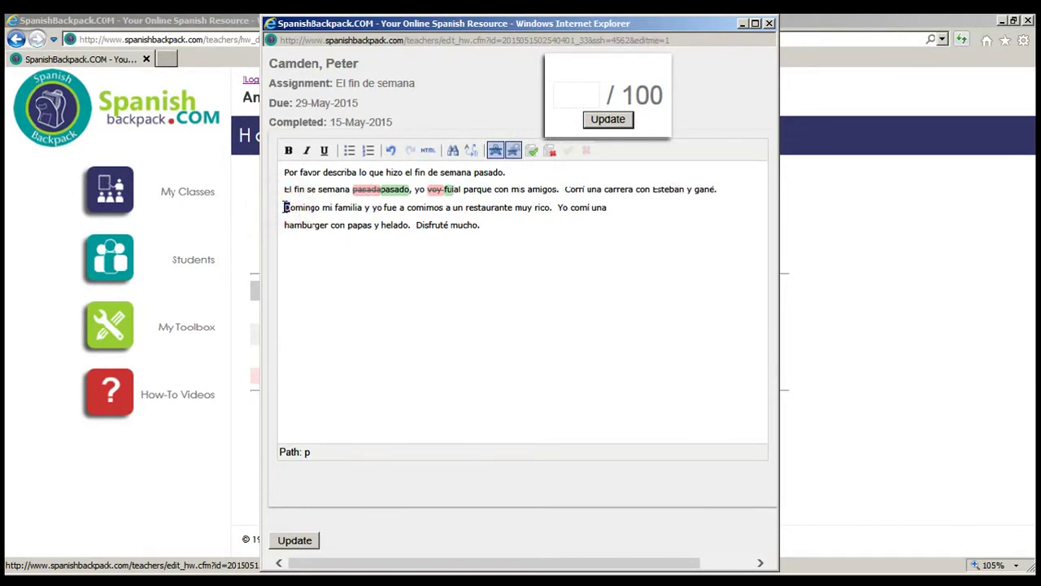
- Correct the Sunday sentence to begin with "El domingo", replacing "fue" with "fuimos" and "comimos" with "comer"
key(Delete)
text(El d)
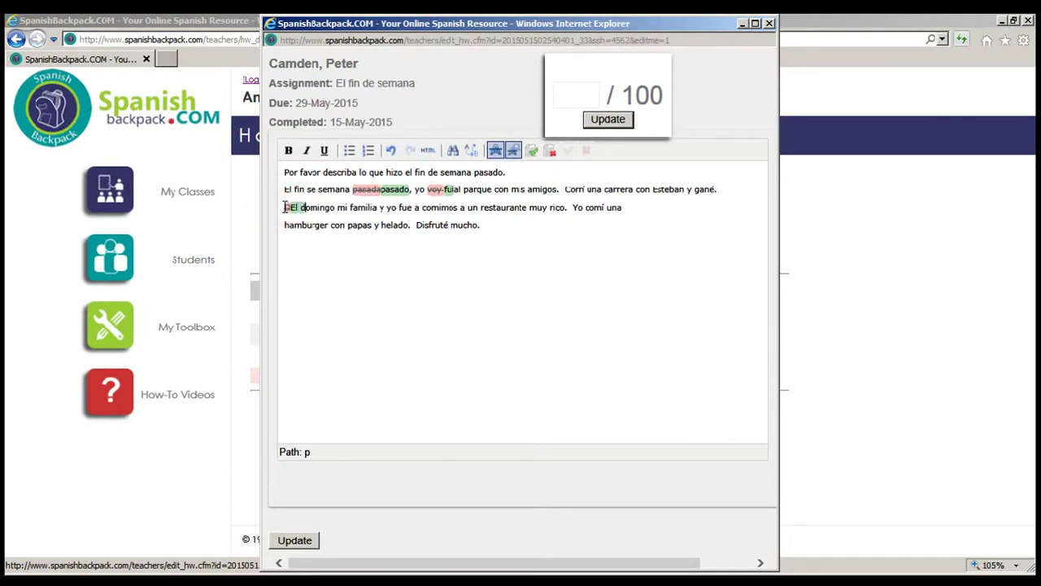
double_click(405, 208)
text(fuimos)
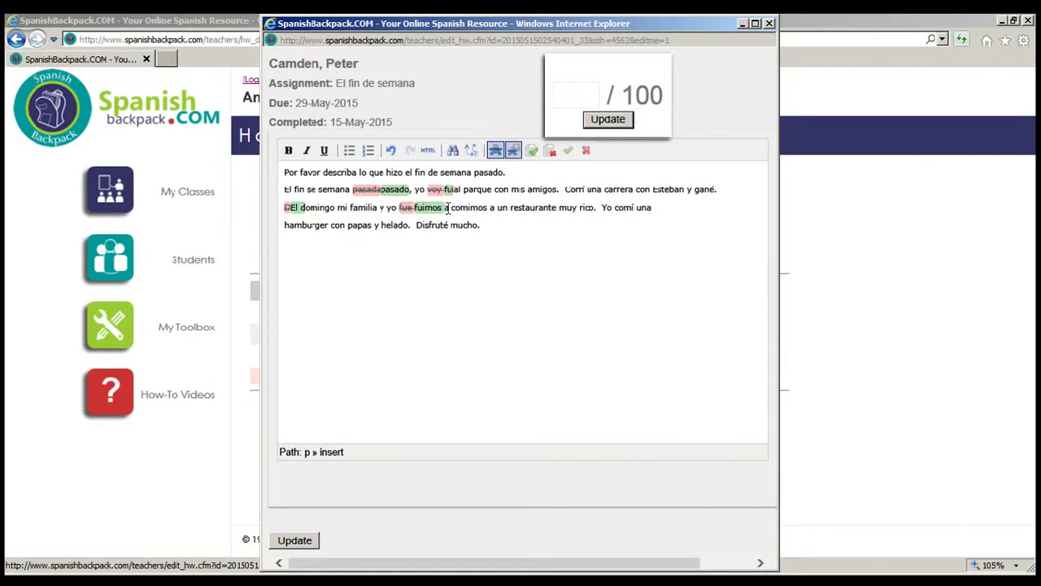
double_click(480, 208)
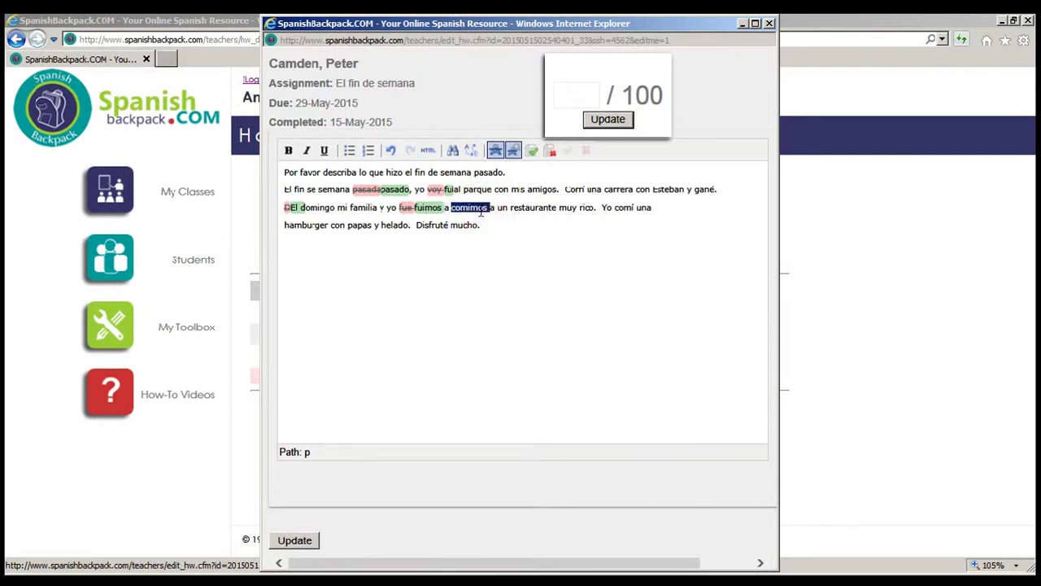
text(comer)
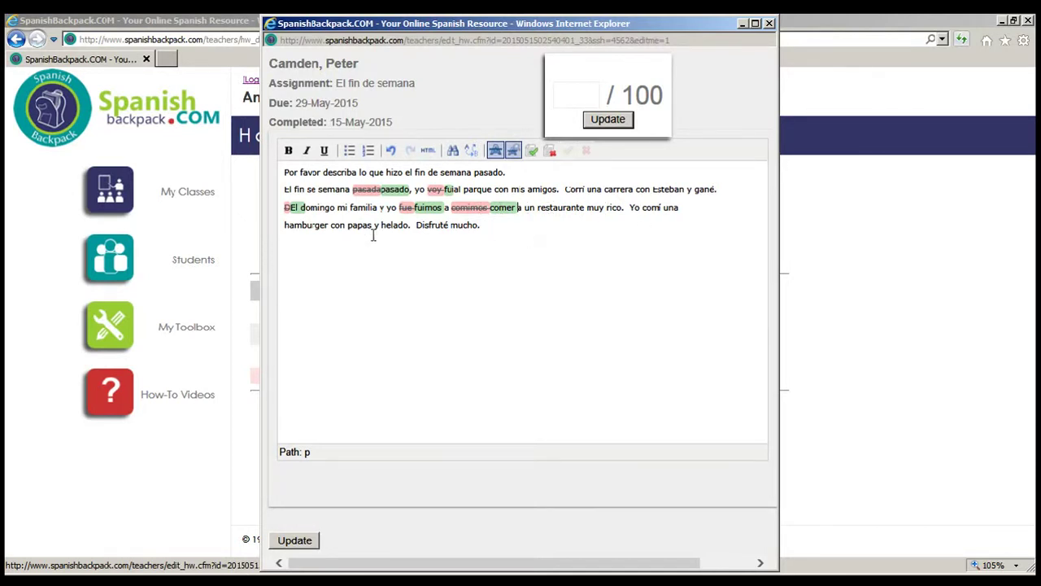
- Replace the word "hamburger" in the last line of the essay with "hamburguesa"
double_click(305, 225)
text(hamb)
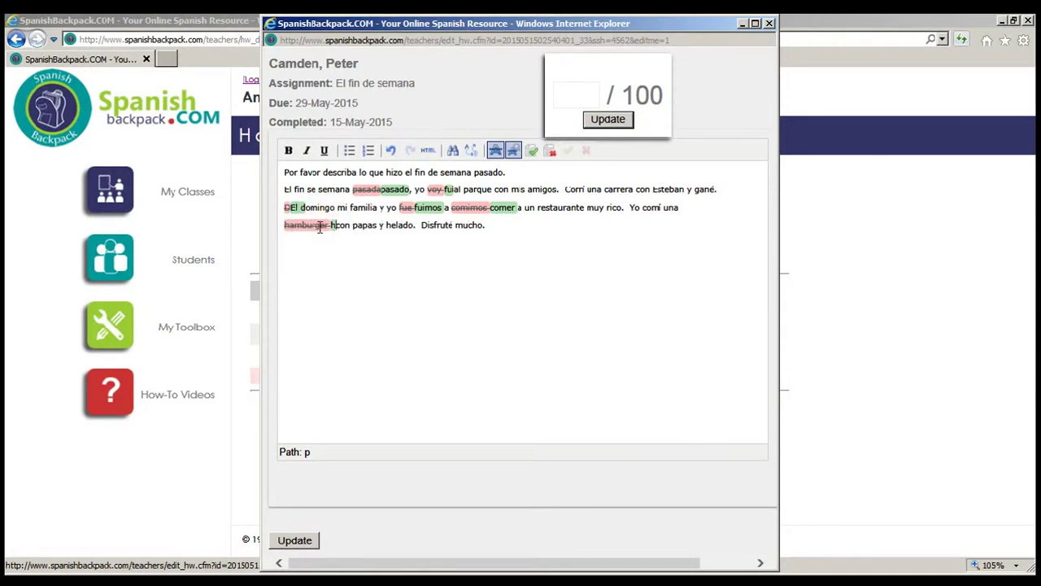
text(urguesa)
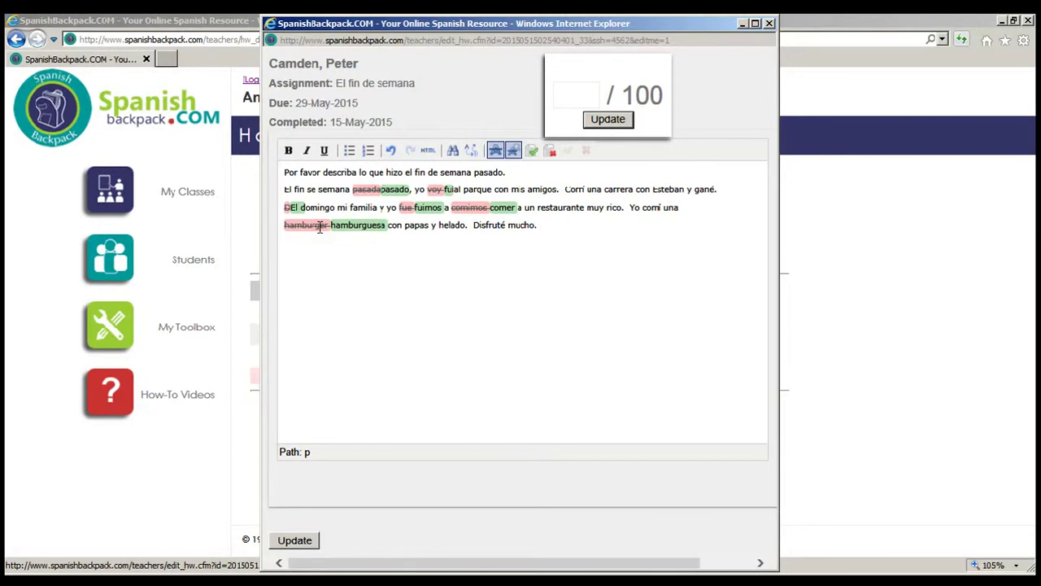
- Add a comment below the essay: "Buen trabajo", the student's Spanish first name, and "Por favor practique un poco este fin de semana!"
click(579, 243)
key(Return)
text(Buen trabajo , Pedro.)
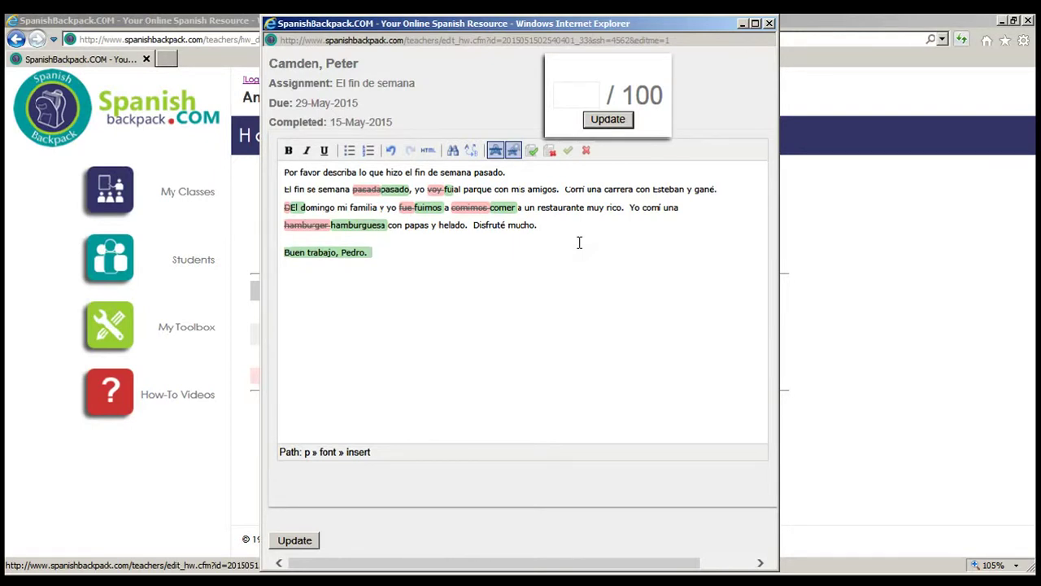
text(  Por favor r)
text(ractique u)
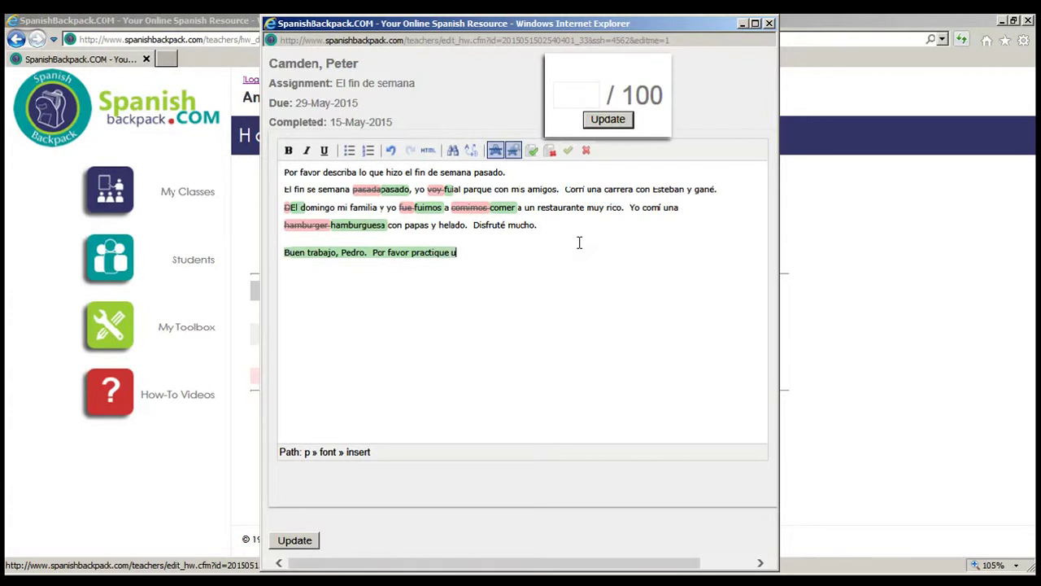
text(n poco este f)
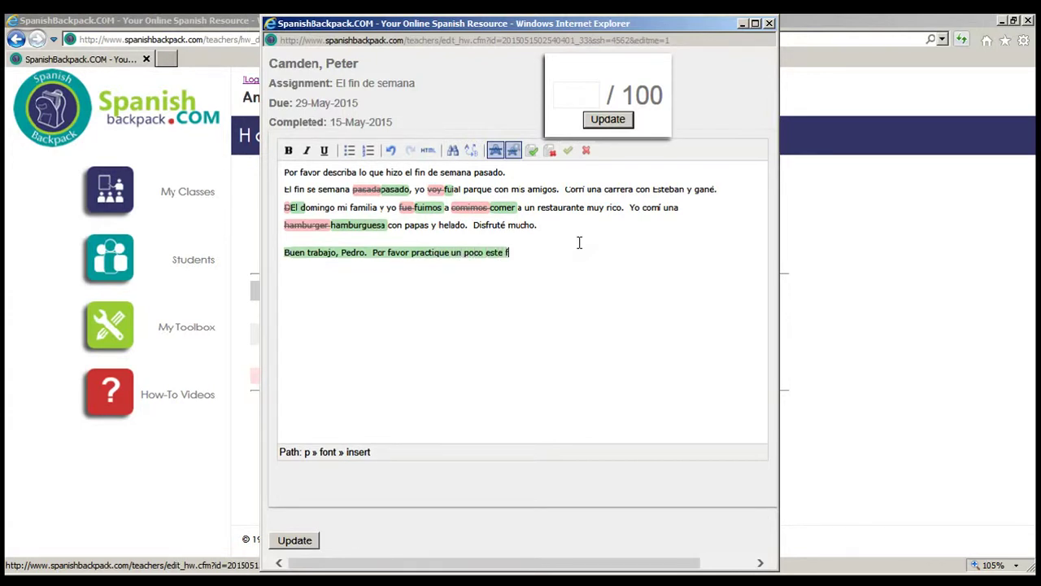
text(in de semana!)
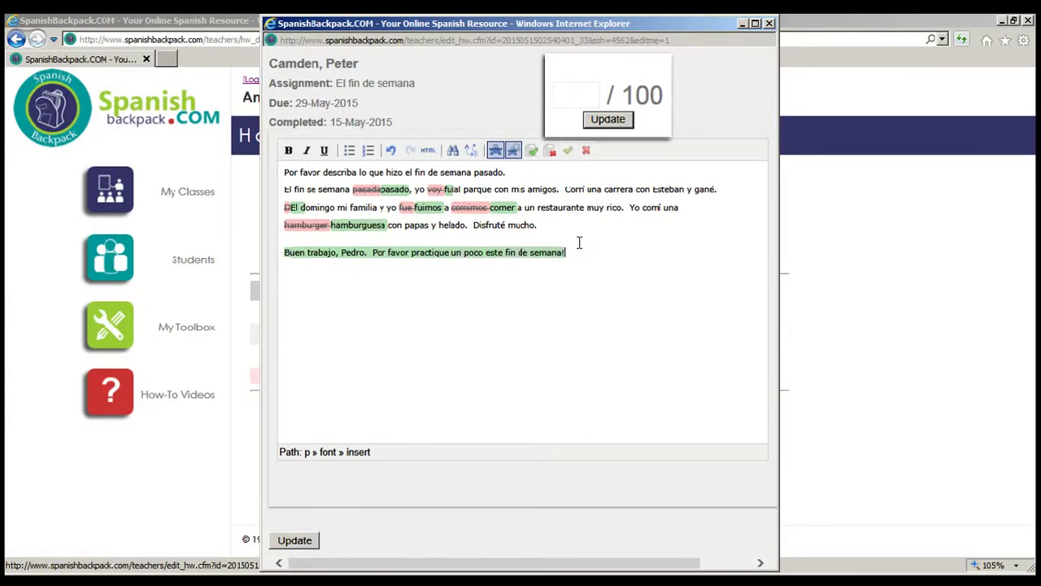
- Grade the submission 85 out of 100, save the corrections and close the grading window
click(566, 96)
text(85)
click(593, 119)
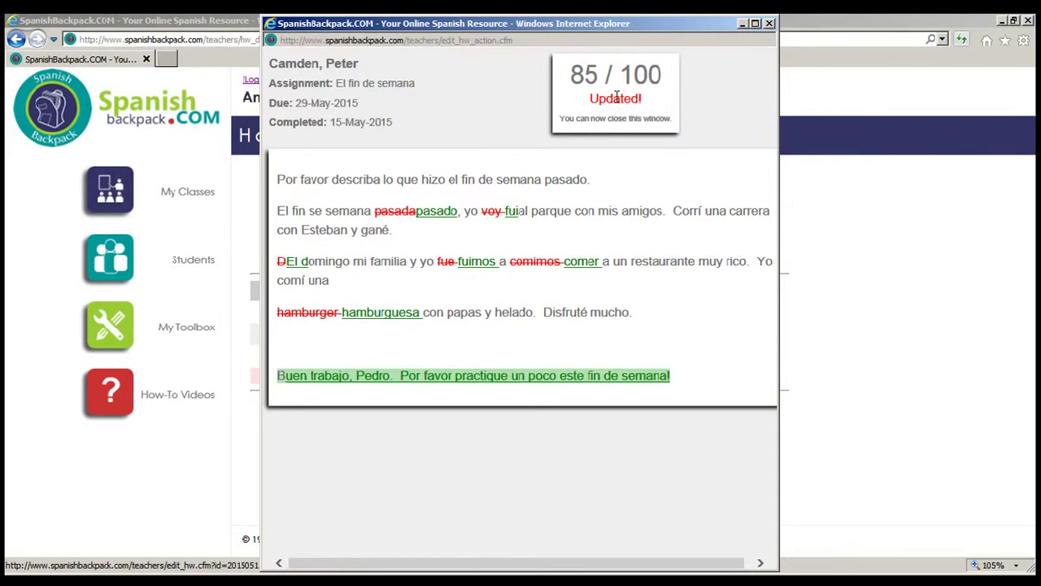
click(769, 25)
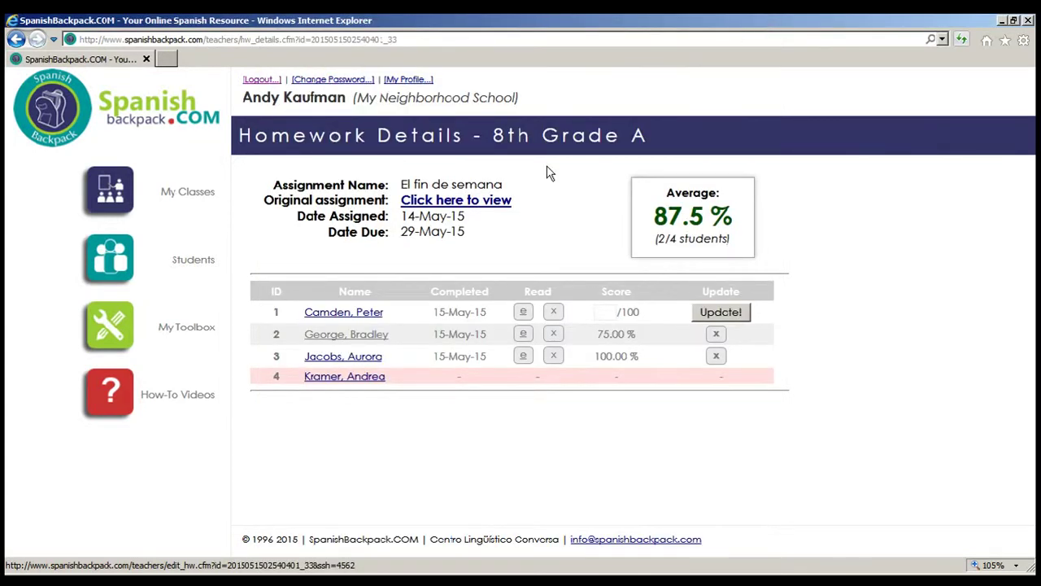